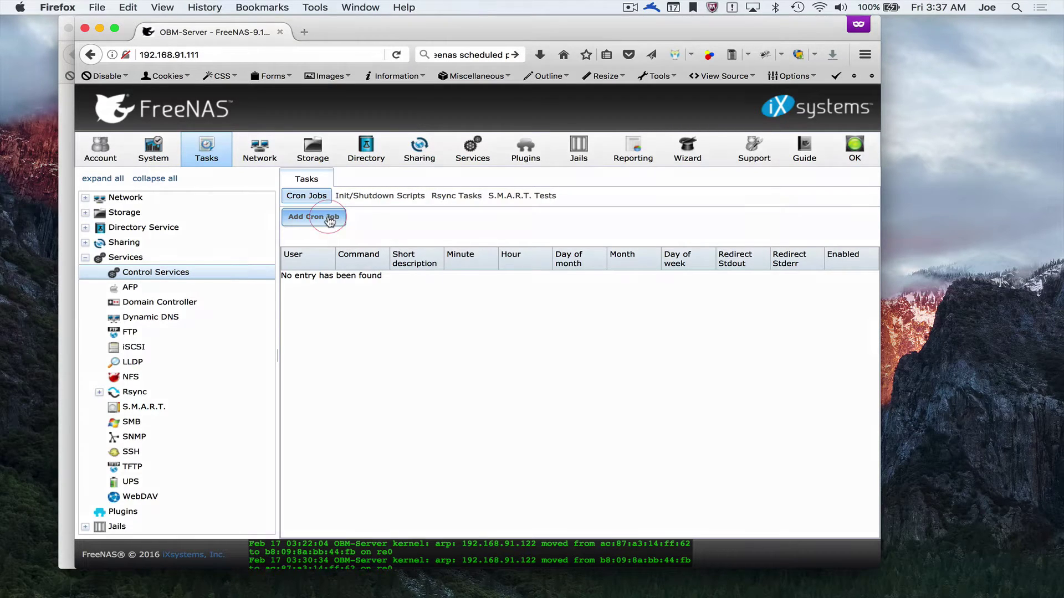
# Open a new cron job form with root as the user and start the 'shutdown -p now' command
pyautogui.click(331, 220)
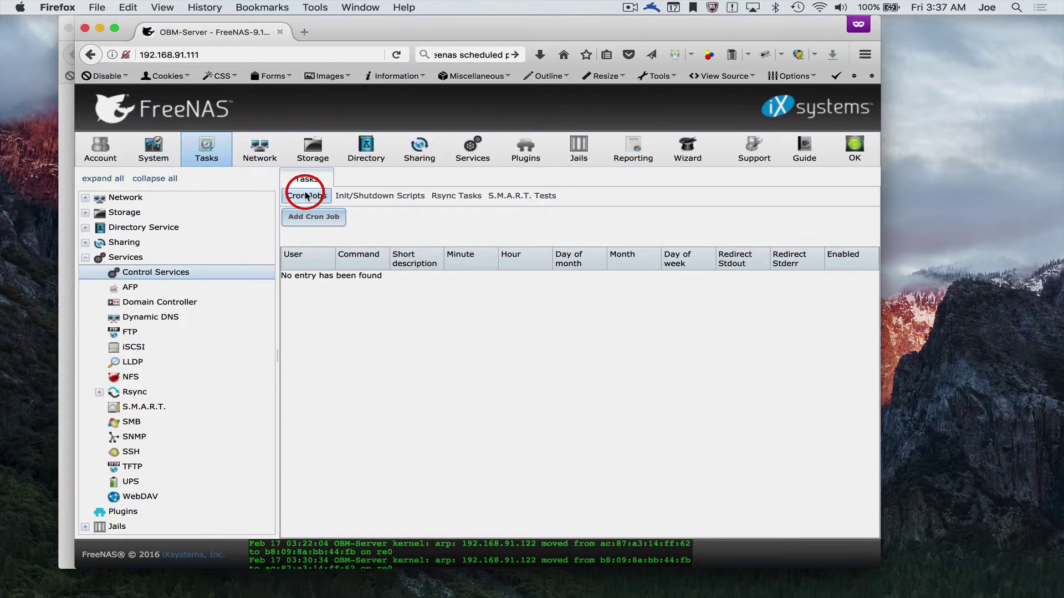
pyautogui.click(304, 219)
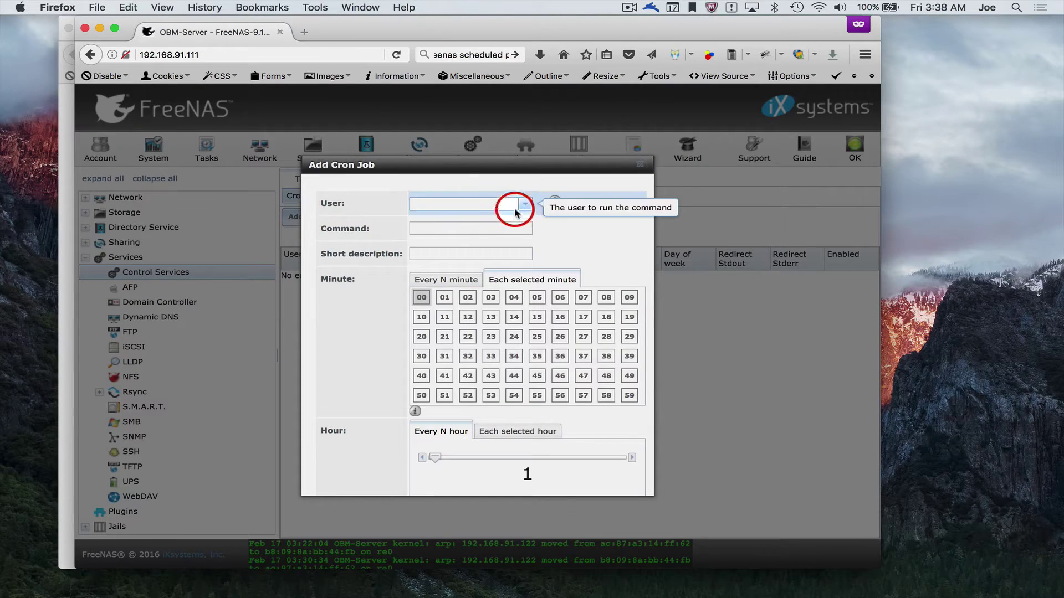
pyautogui.click(524, 209)
pyautogui.click(430, 221)
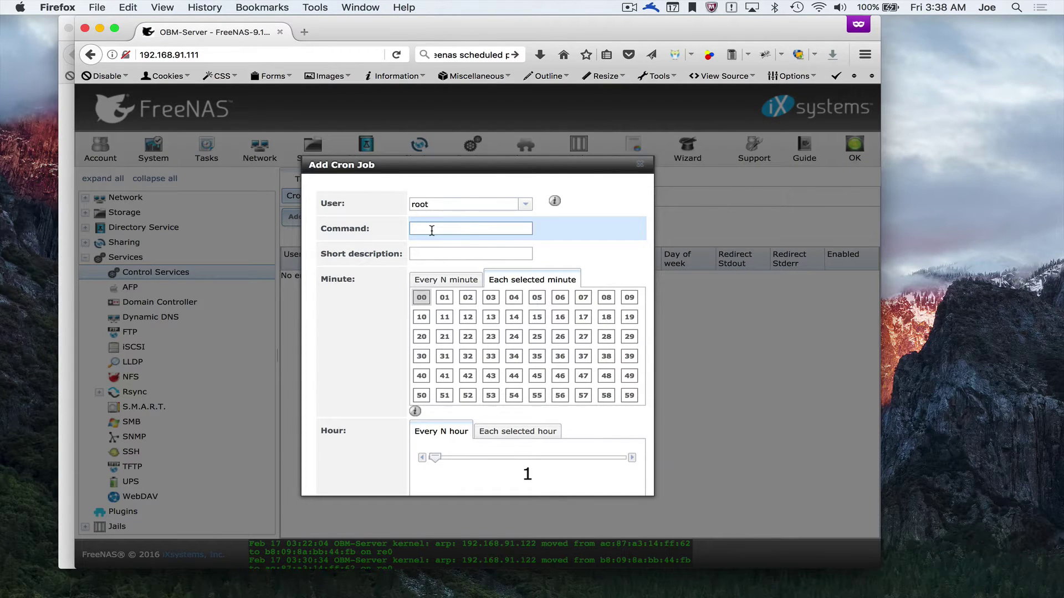
pyautogui.write('shutdown -')
pyautogui.write('p now')
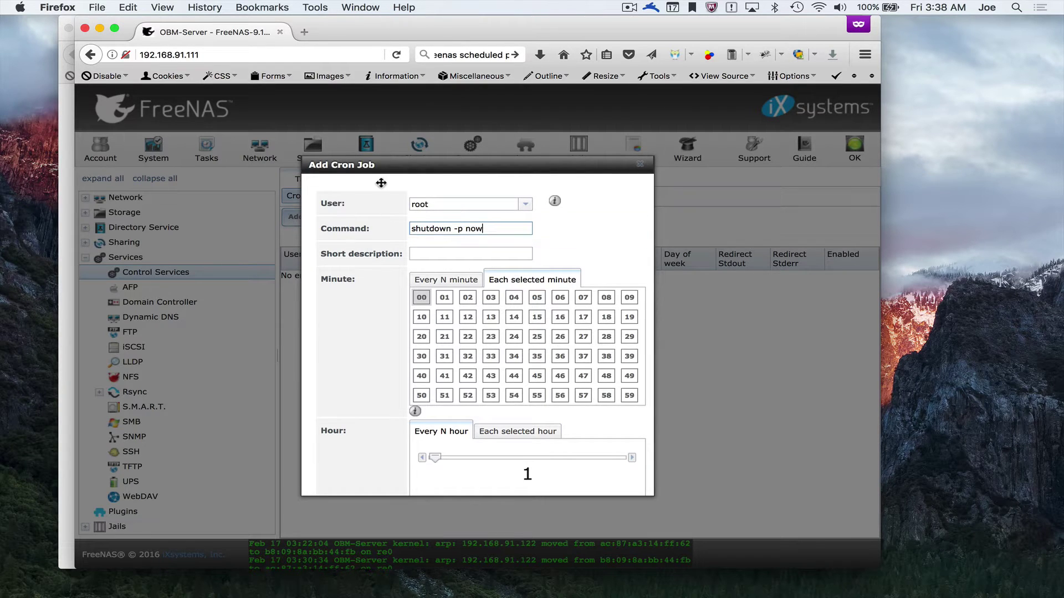
# Go to the Short description field to enter 'Nightly Powerdown'
pyautogui.click(417, 254)
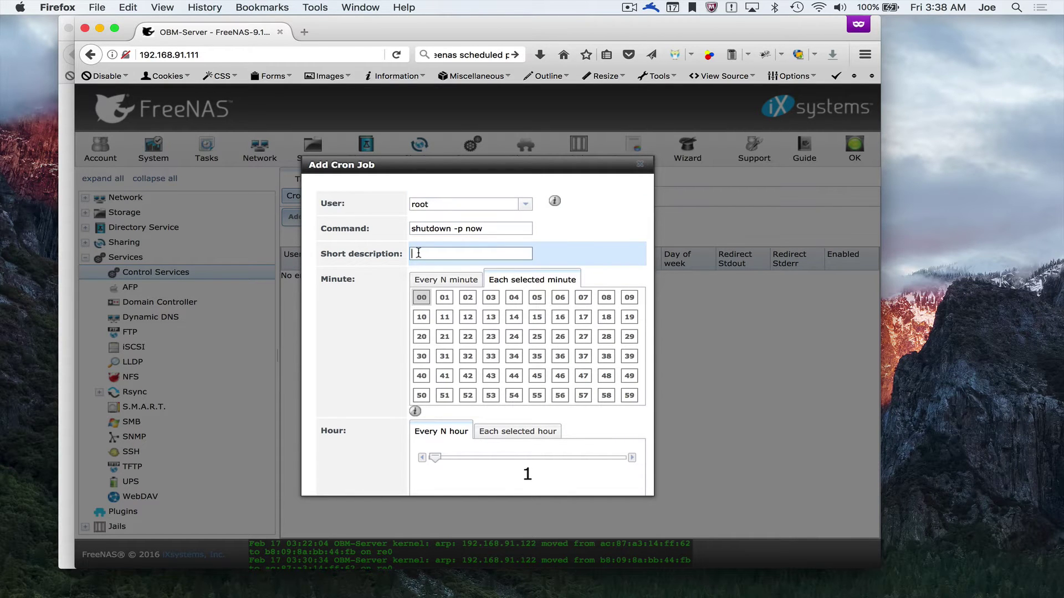
pyautogui.write('Nightly ')
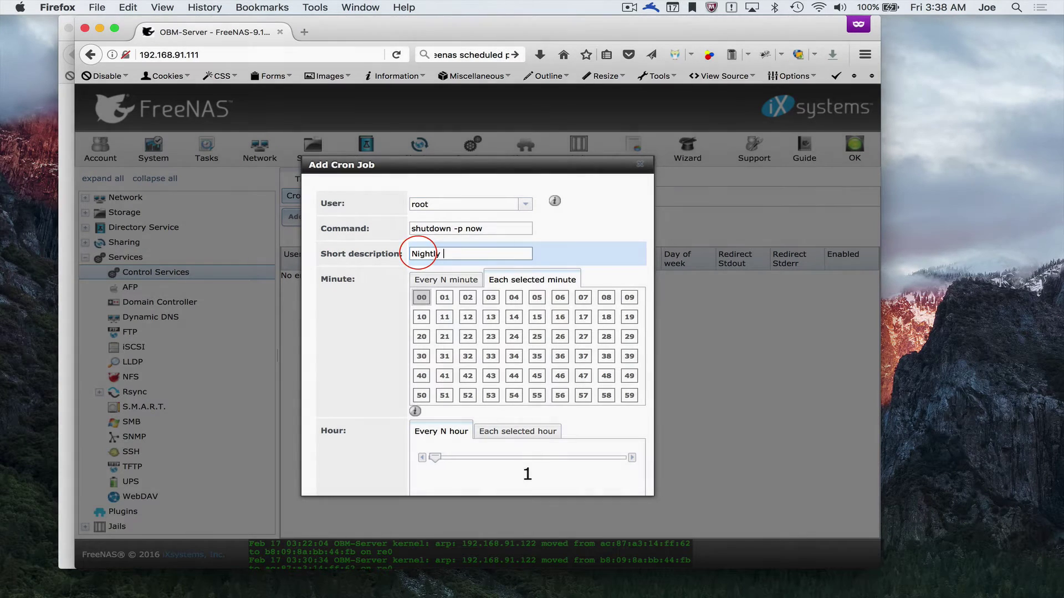
pyautogui.write('Power')
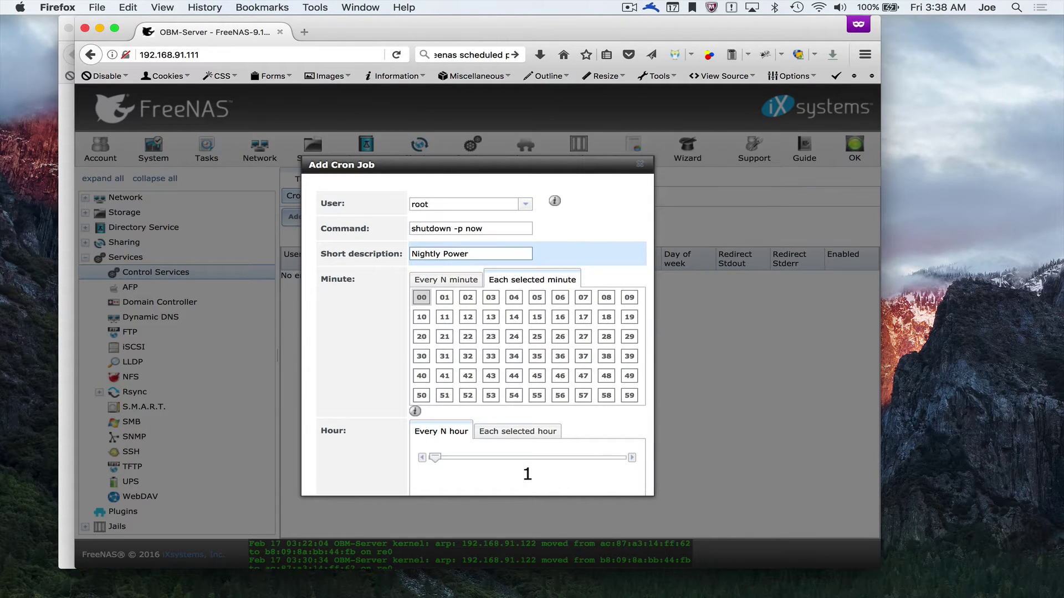
pyautogui.write('down')
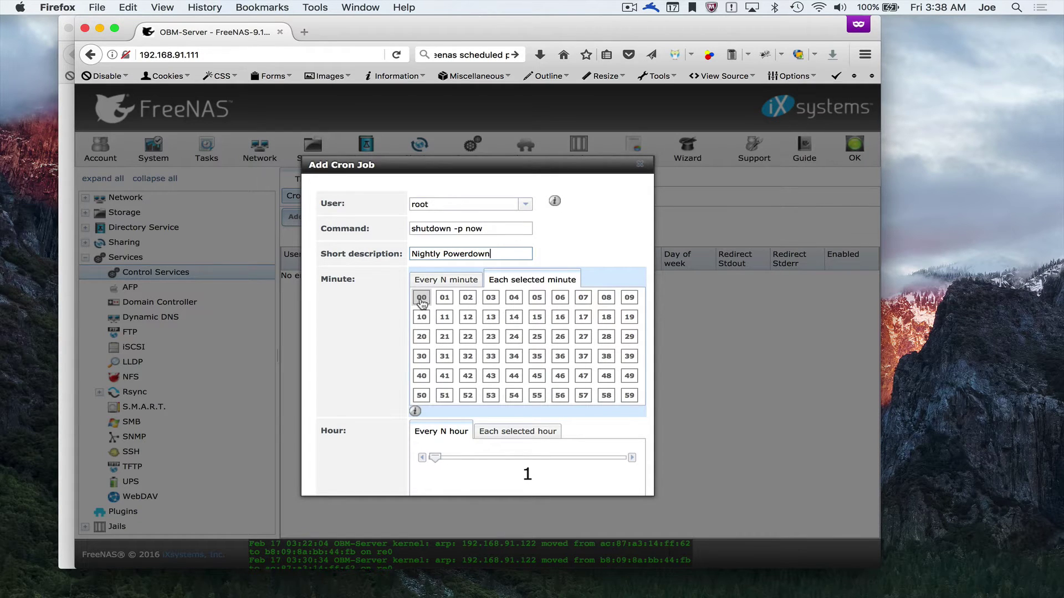
# Schedule the job at minute 59 instead of 00 and switch Hour to 'Each selected hour'
pyautogui.moveTo(540, 435); pyautogui.dragTo(633, 398)
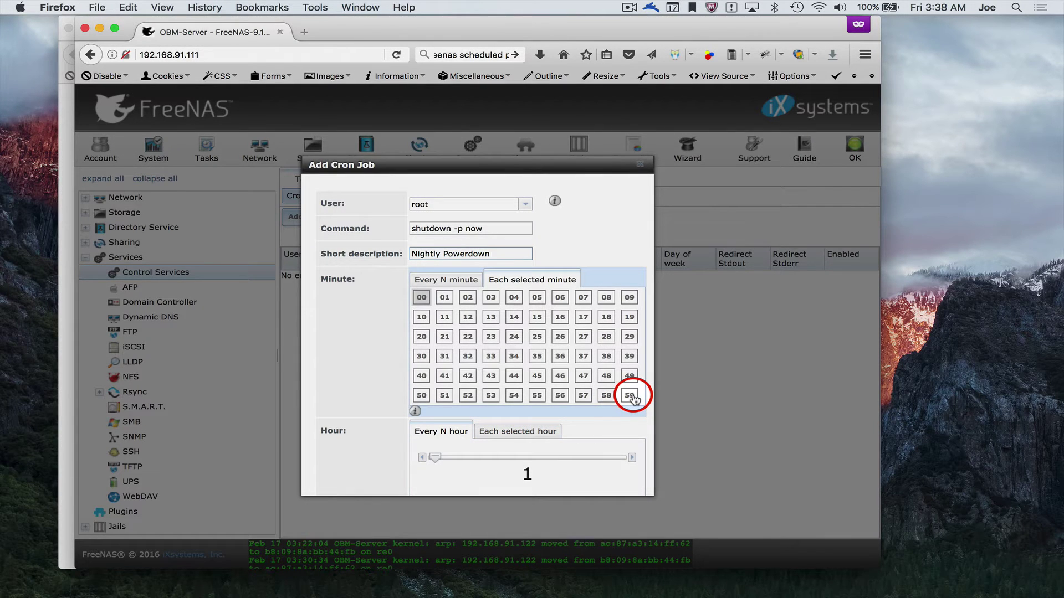
pyautogui.click(633, 400)
pyautogui.click(421, 296)
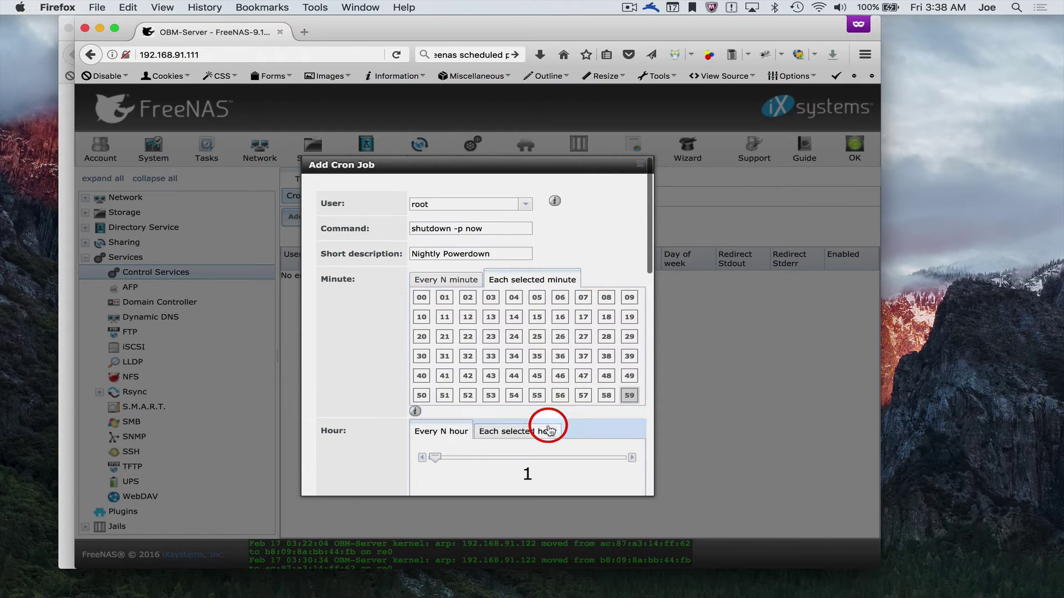
pyautogui.scroll(-1, 570, 416)
pyautogui.scroll(-2, 570, 412)
pyautogui.click(517, 280)
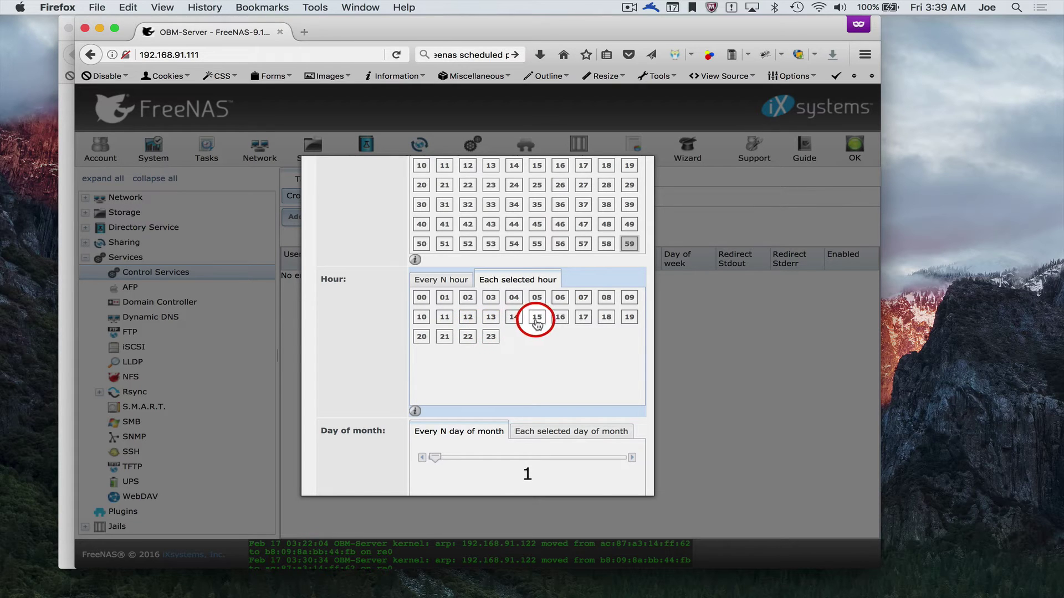
pyautogui.click(421, 337)
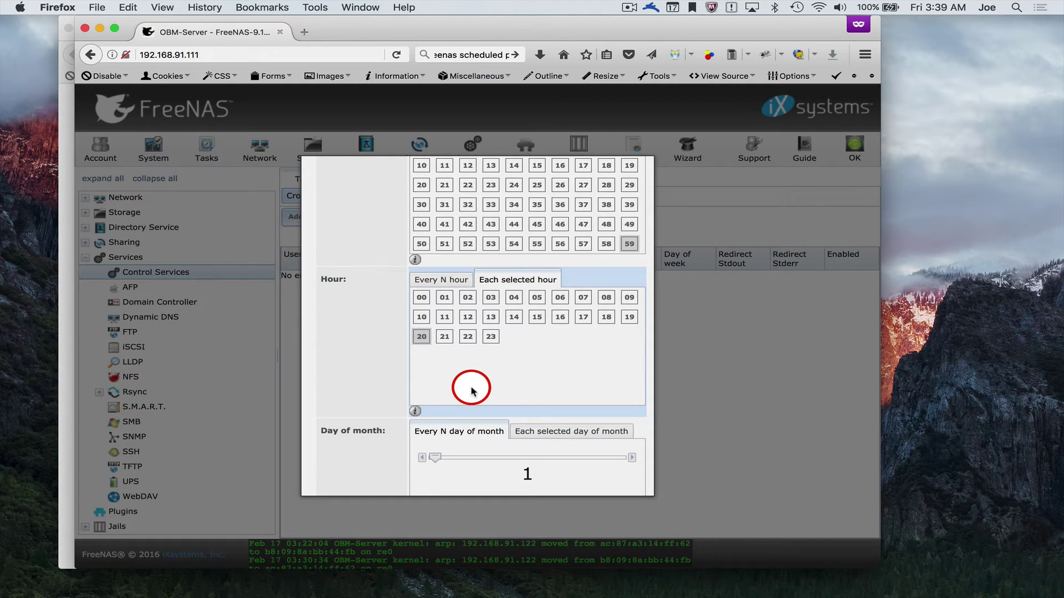
pyautogui.scroll(-1, 472, 391)
pyautogui.scroll(-2, 471, 391)
pyautogui.scroll(-1, 471, 392)
pyautogui.scroll(-1, 471, 392)
pyautogui.scroll(-1, 472, 391)
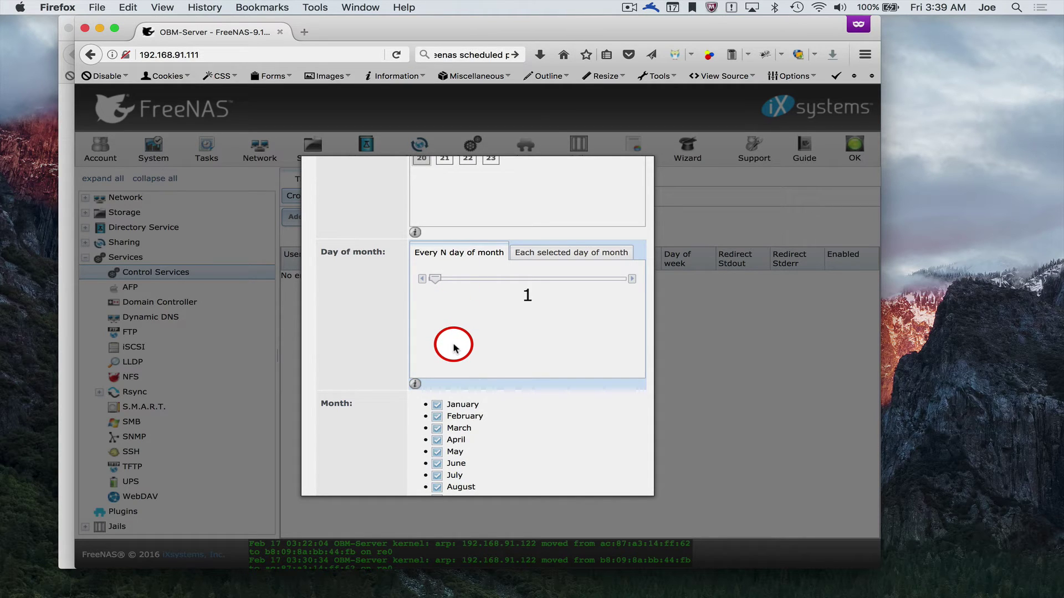
pyautogui.scroll(-1, 454, 349)
pyautogui.scroll(-1, 455, 348)
pyautogui.scroll(-2, 454, 348)
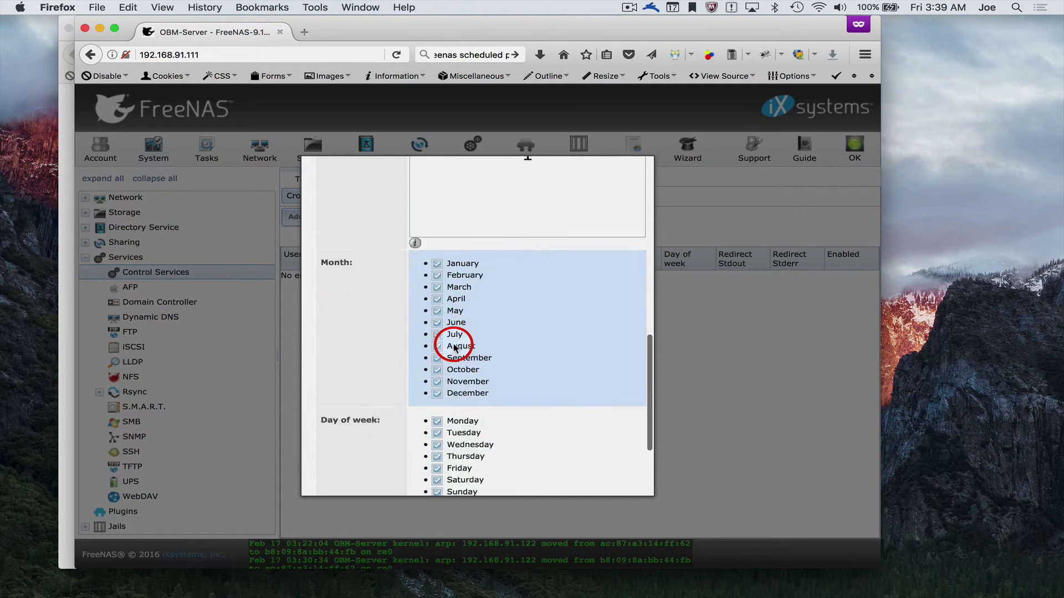
pyautogui.scroll(-1, 453, 348)
pyautogui.scroll(-1, 454, 348)
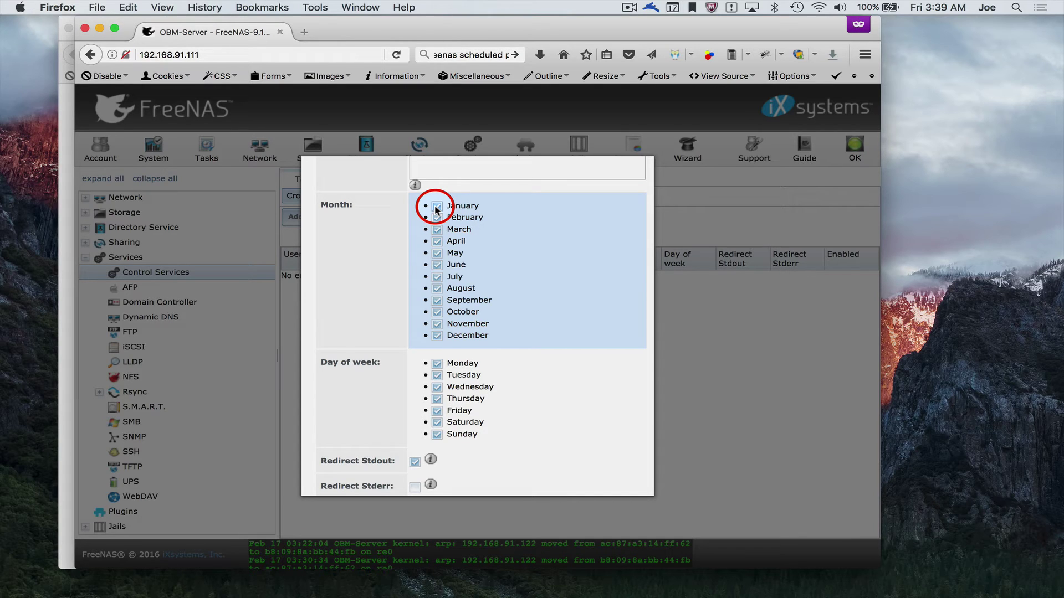
pyautogui.scroll(-1, 382, 396)
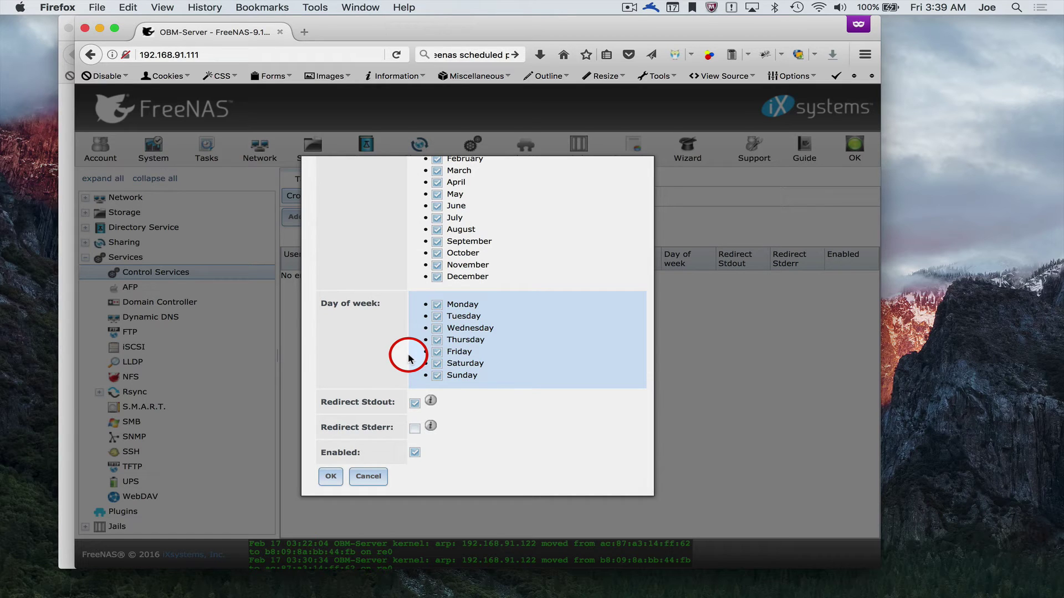
pyautogui.scroll(3, 409, 359)
pyautogui.scroll(2, 408, 358)
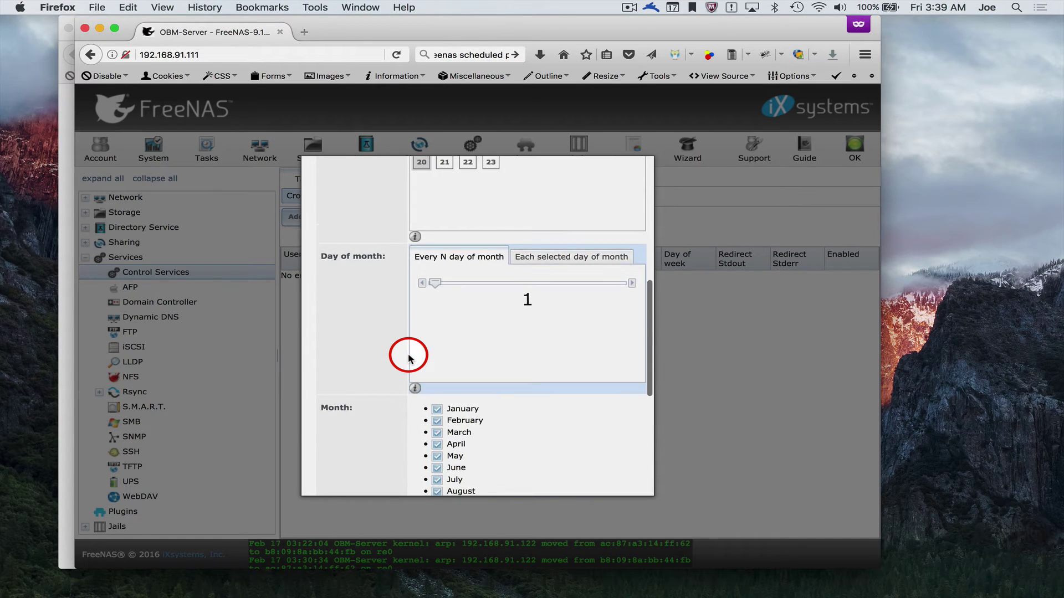
pyautogui.scroll(-3, 408, 358)
pyautogui.scroll(-2, 408, 358)
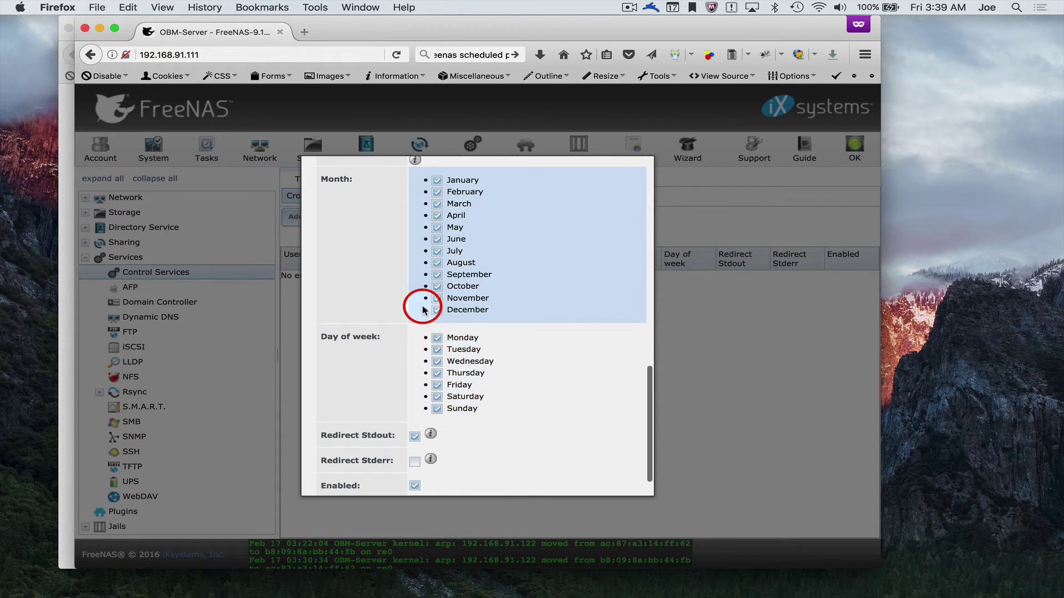
pyautogui.click(435, 398)
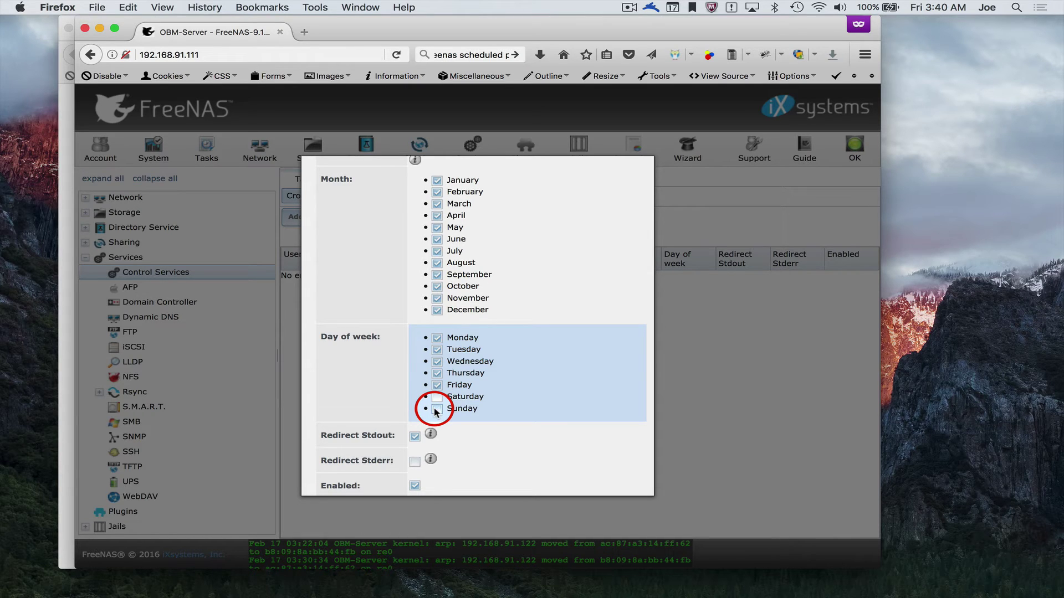
pyautogui.scroll(-2, 375, 449)
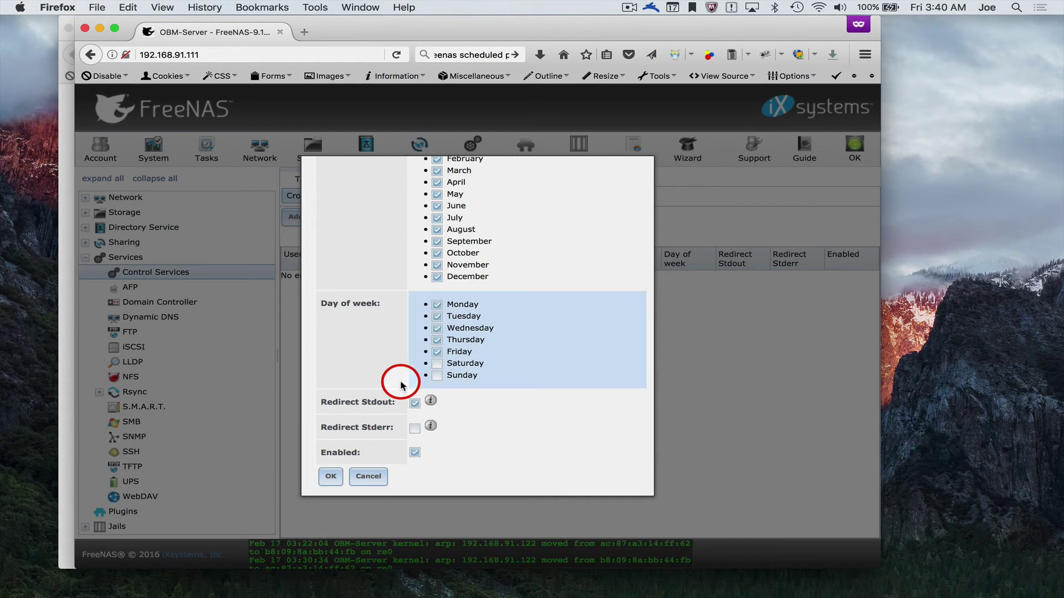
pyautogui.click(437, 363)
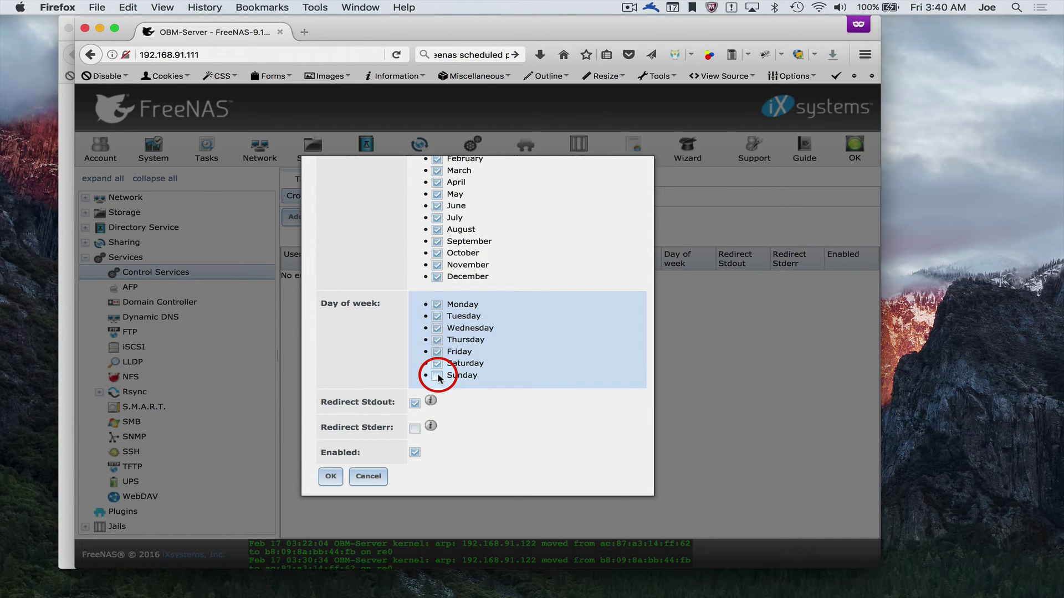
pyautogui.click(438, 377)
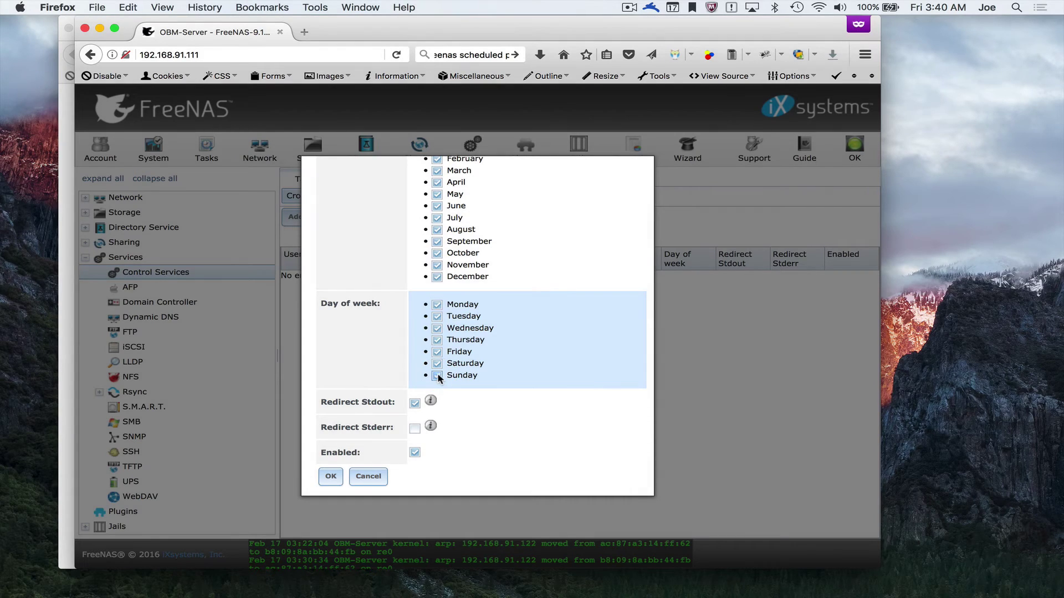